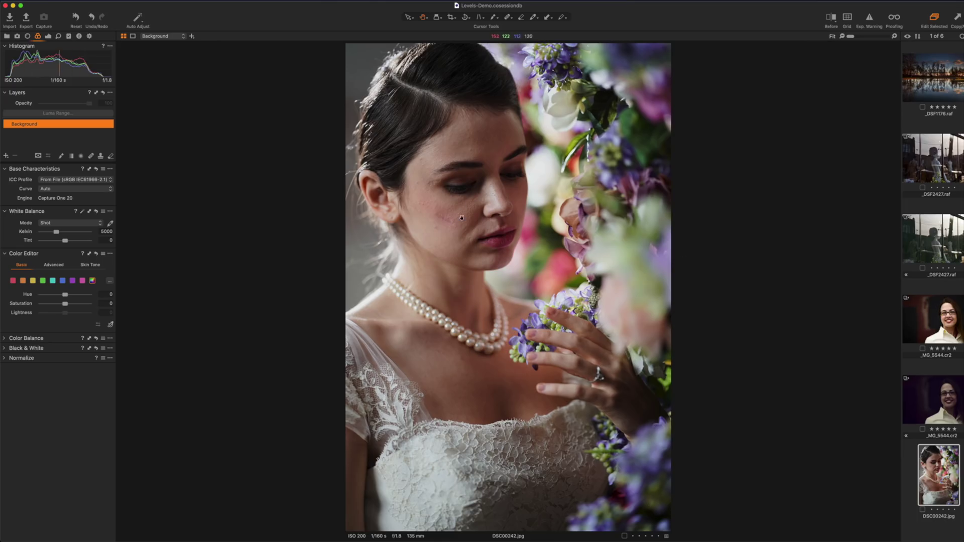
- Zoom the bride portrait to 100%, pick the Heal brush and add Heal Layer 1
click(462, 217)
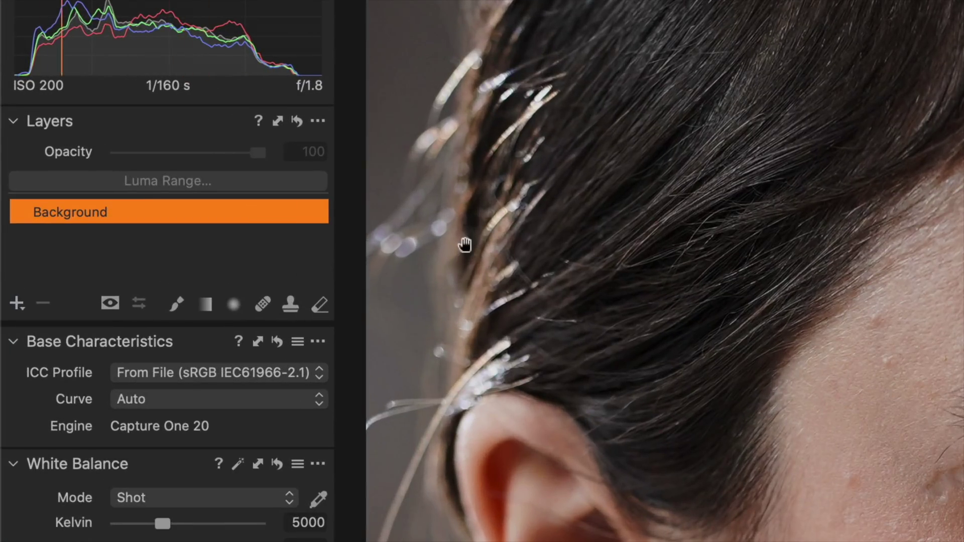
key(q)
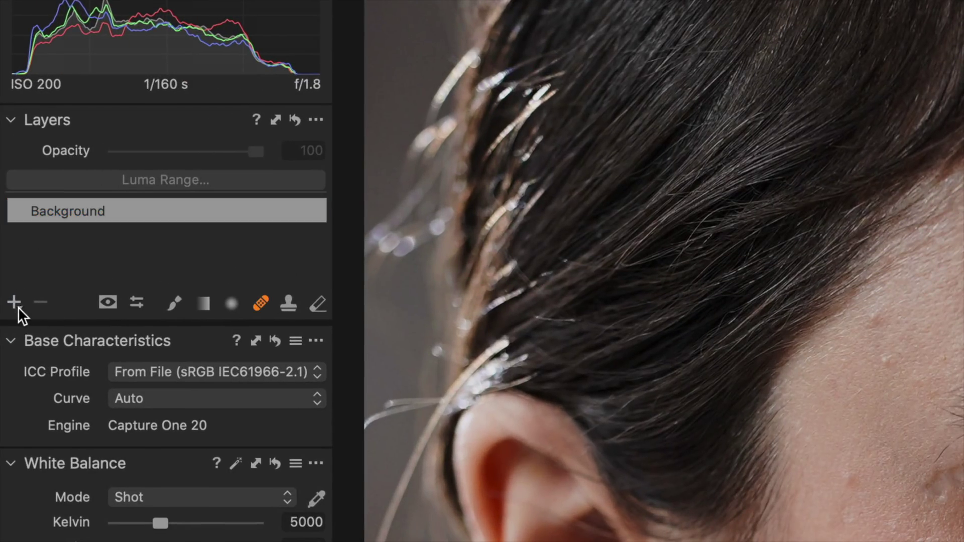
click(20, 306)
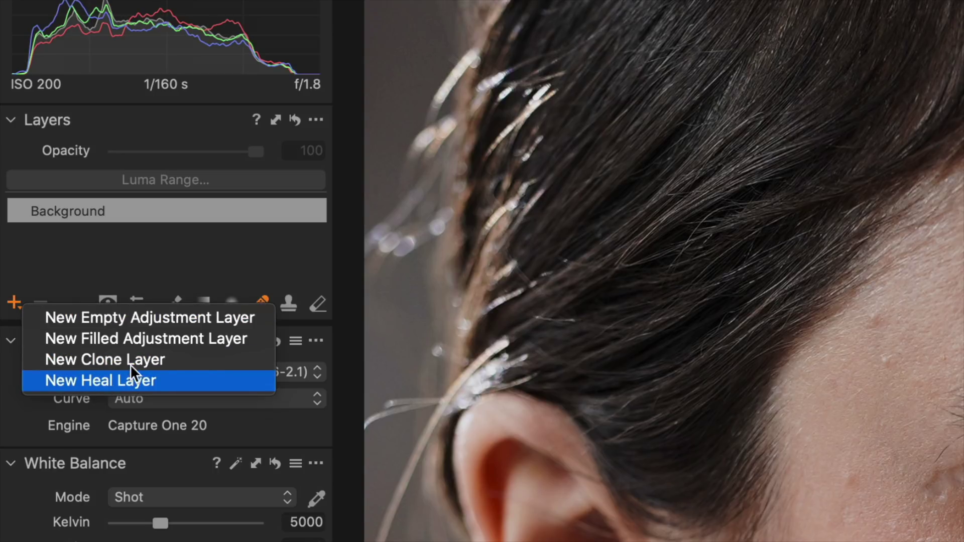
click(115, 380)
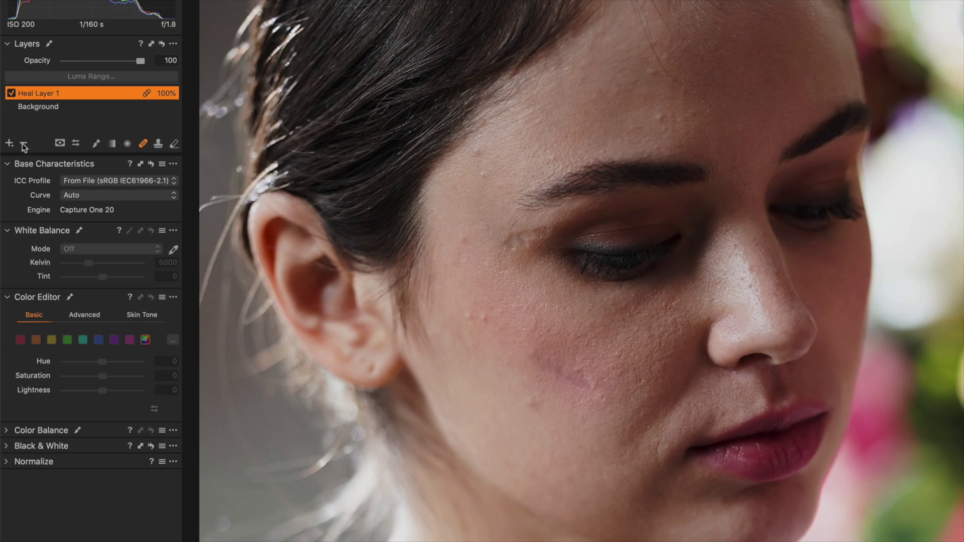
click(24, 144)
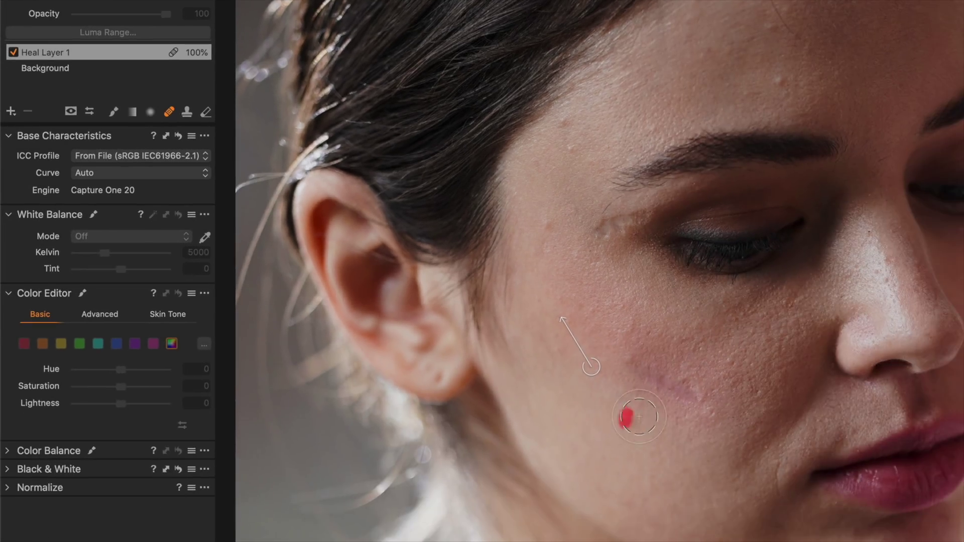
- Heal the cheek mark, two temple spots, a forehead spot and a mid-cheek blemish
drag(639, 417, 635, 414)
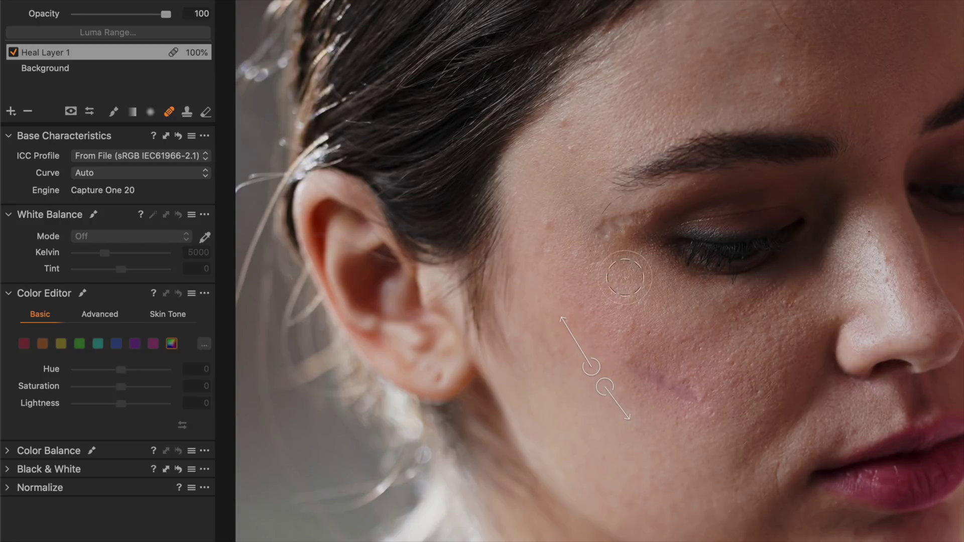
drag(546, 228, 545, 226)
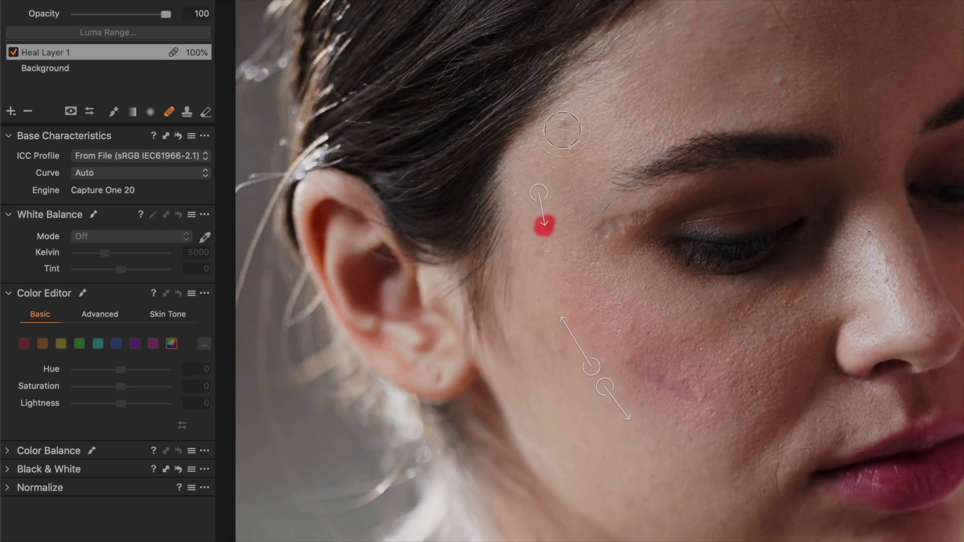
click(566, 122)
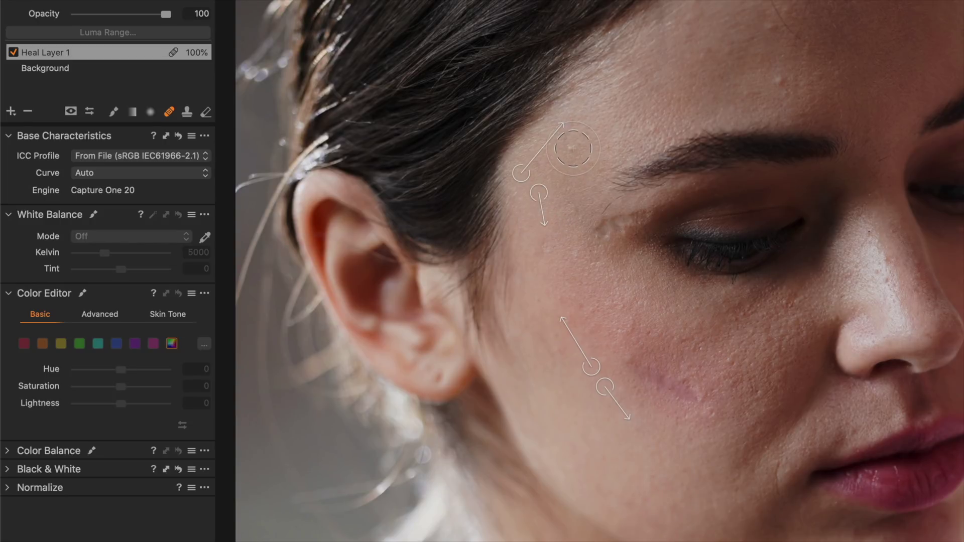
click(778, 82)
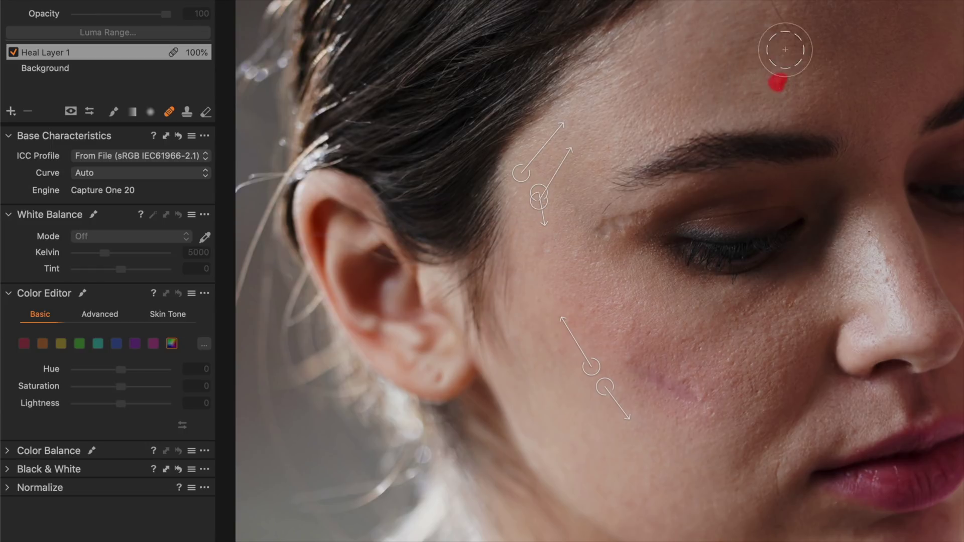
click(772, 28)
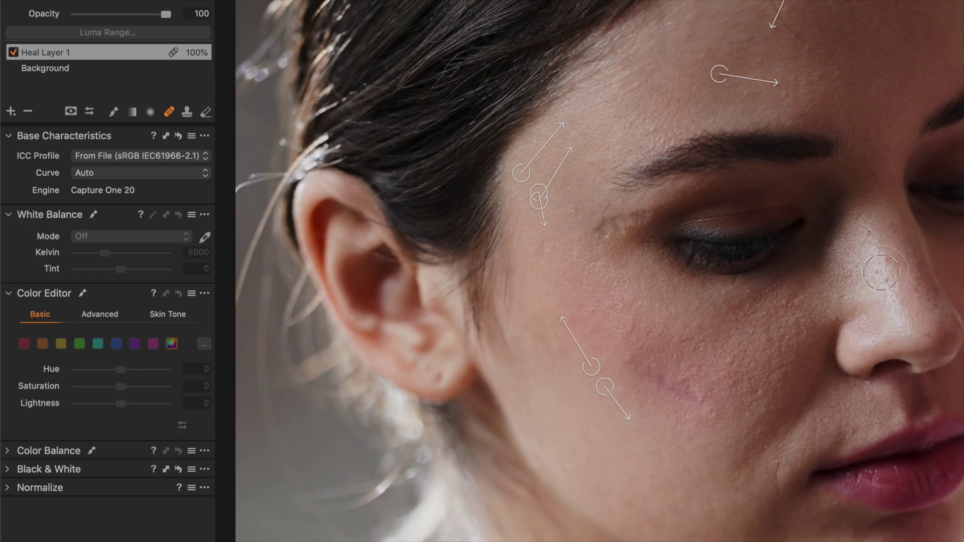
click(726, 363)
- Heal the streak across the cheek, the side of the nose and between the eyebrows
mouse_move(619, 352)
mouse_down()
mouse_move(705, 401)
mouse_move(691, 386)
mouse_move(645, 373)
mouse_move(679, 381)
mouse_up()
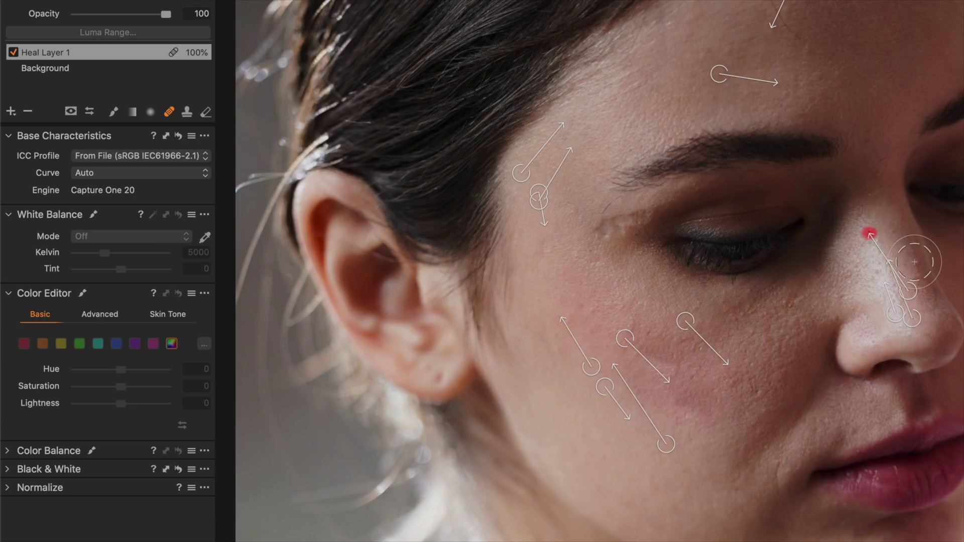
click(869, 145)
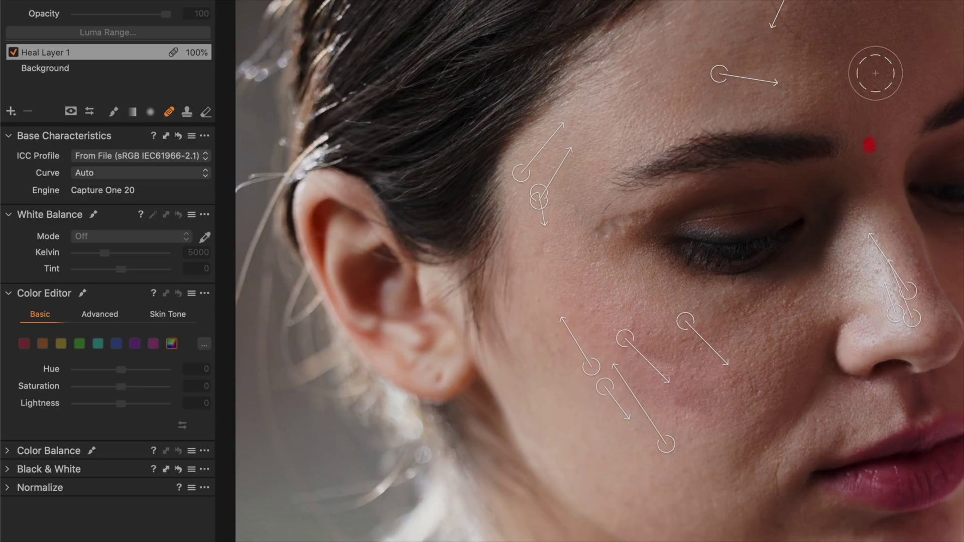
click(903, 83)
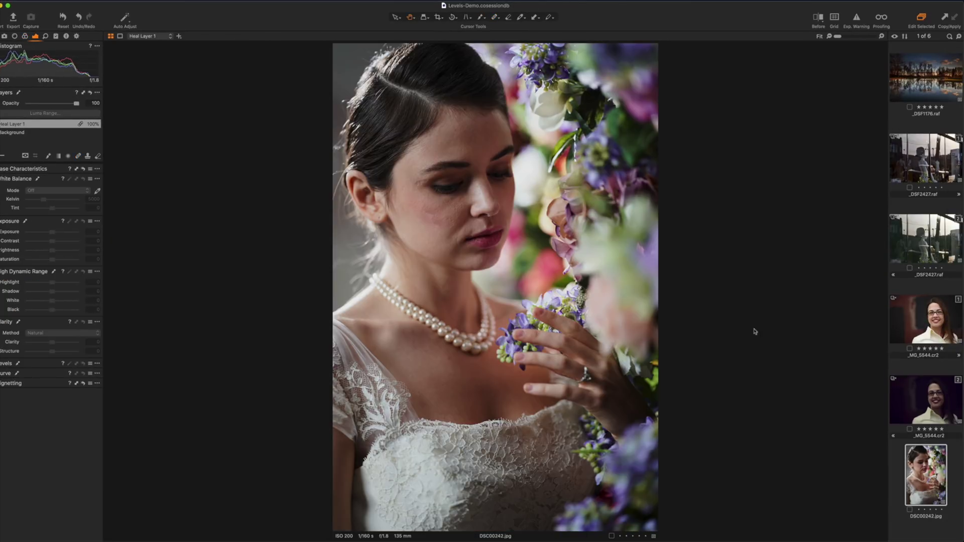
- Select _MG_5544.cr2 and show the Styles and Presets tool tab
click(910, 329)
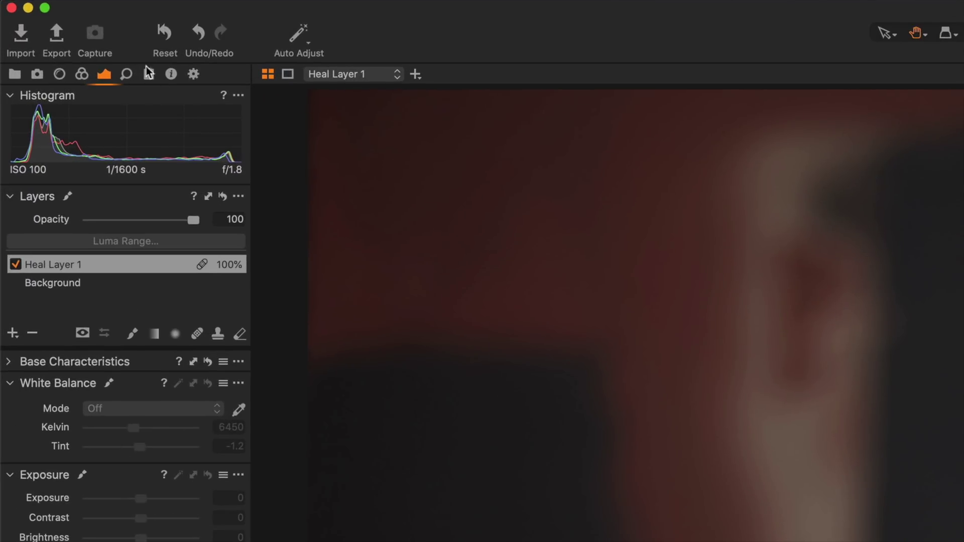
click(149, 75)
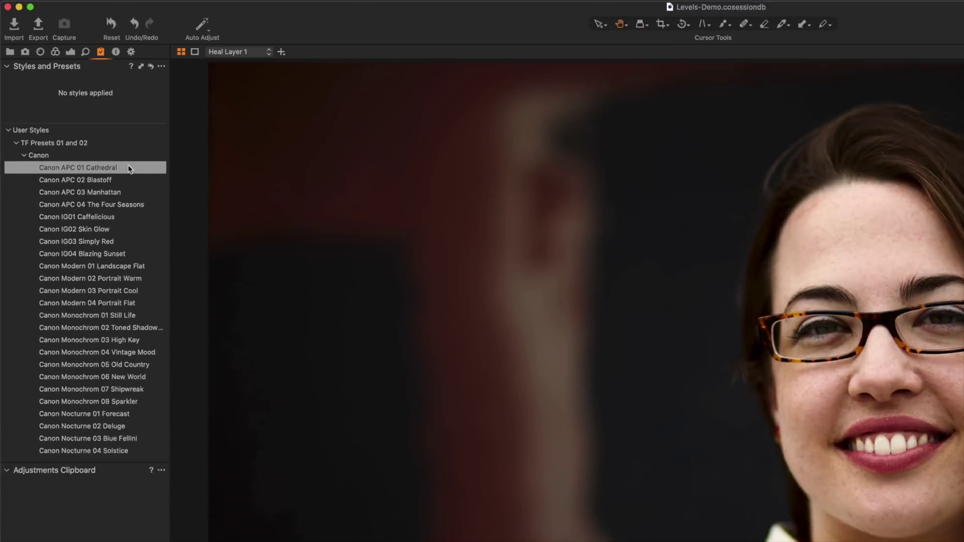
- Apply the Canon APC 01 Cathedral style and toggle the Before view to compare
click(187, 244)
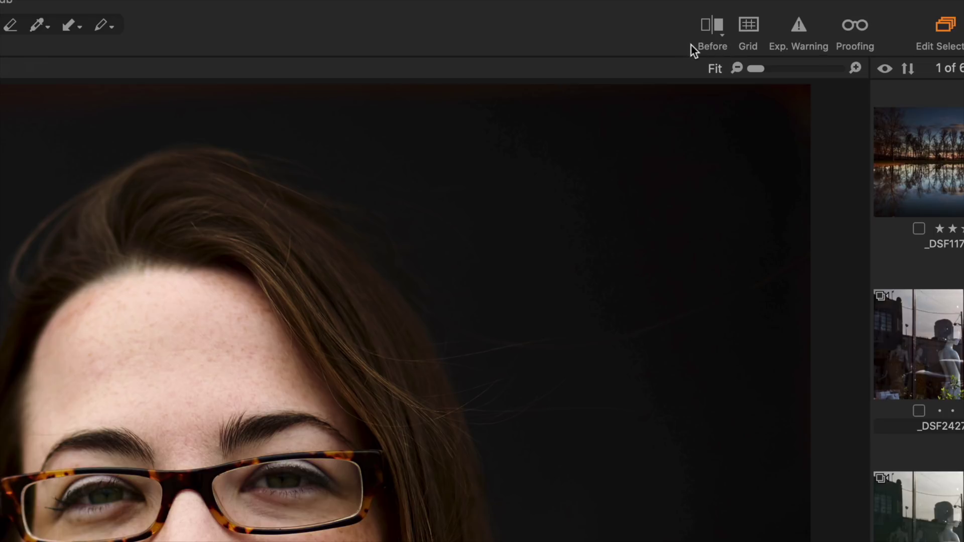
click(716, 25)
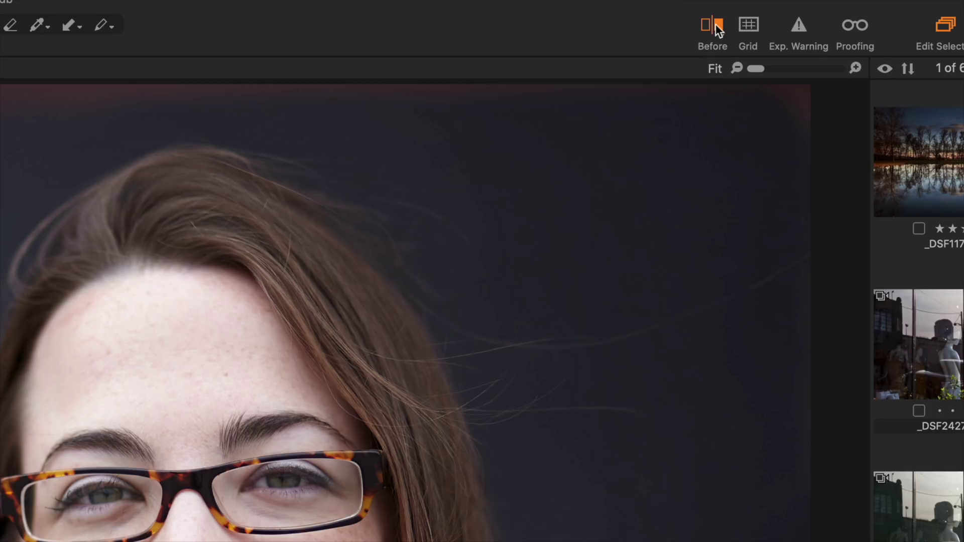
click(718, 24)
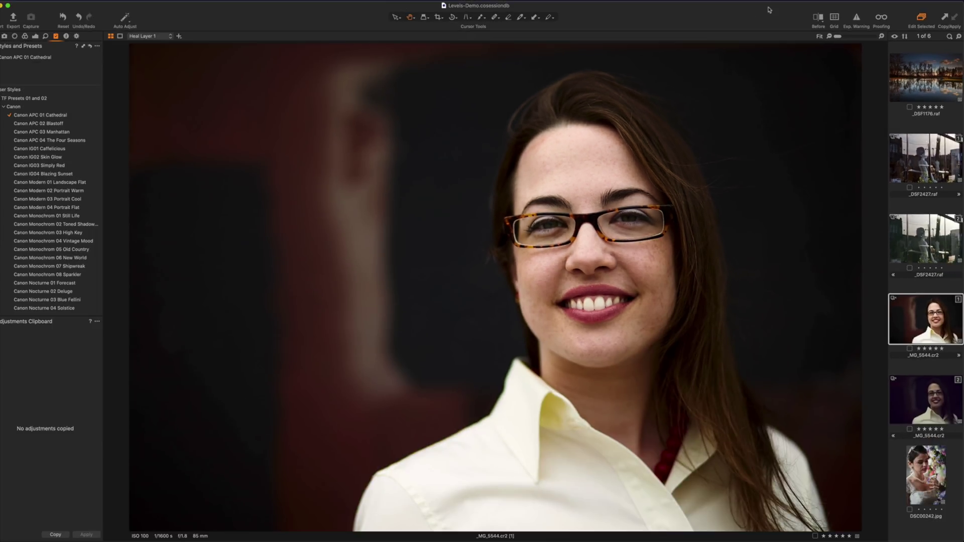
key(y)
key(y)
key(y)
key(y)
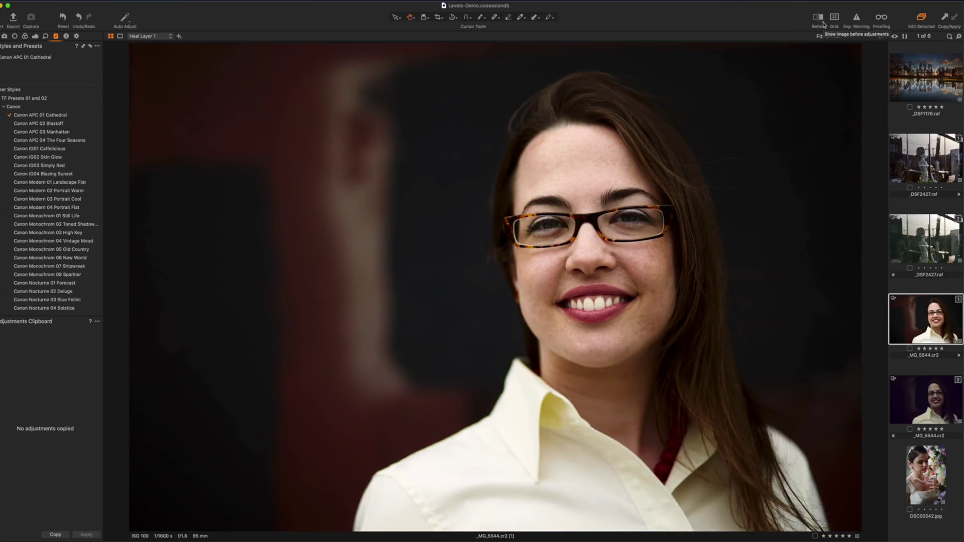
click(824, 22)
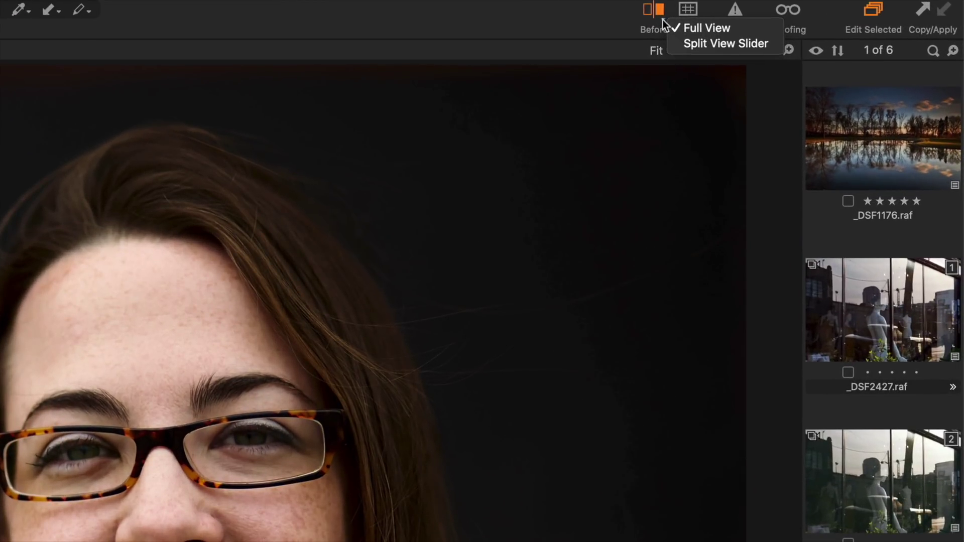
- Switch to split Before/After view and leave the divider just left of her face
click(686, 46)
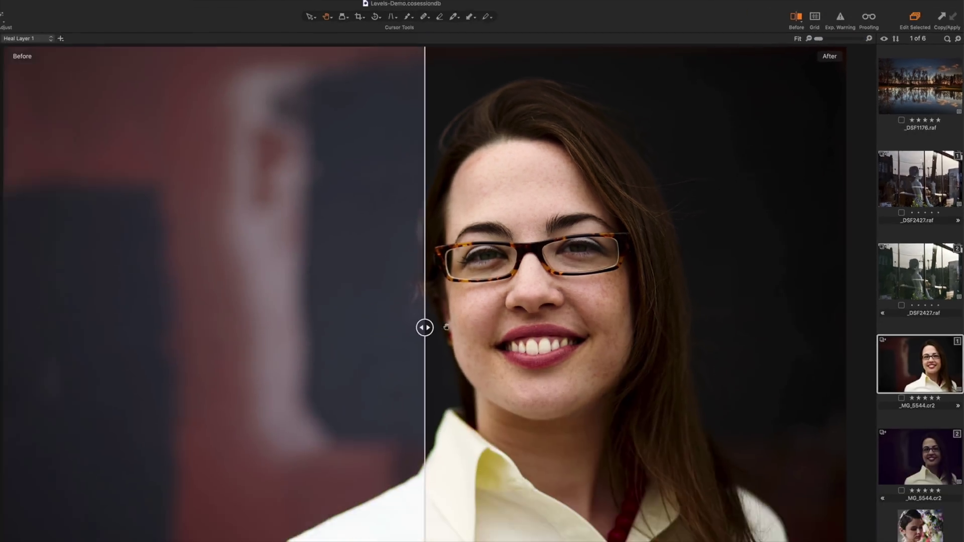
drag(427, 329, 107, 339)
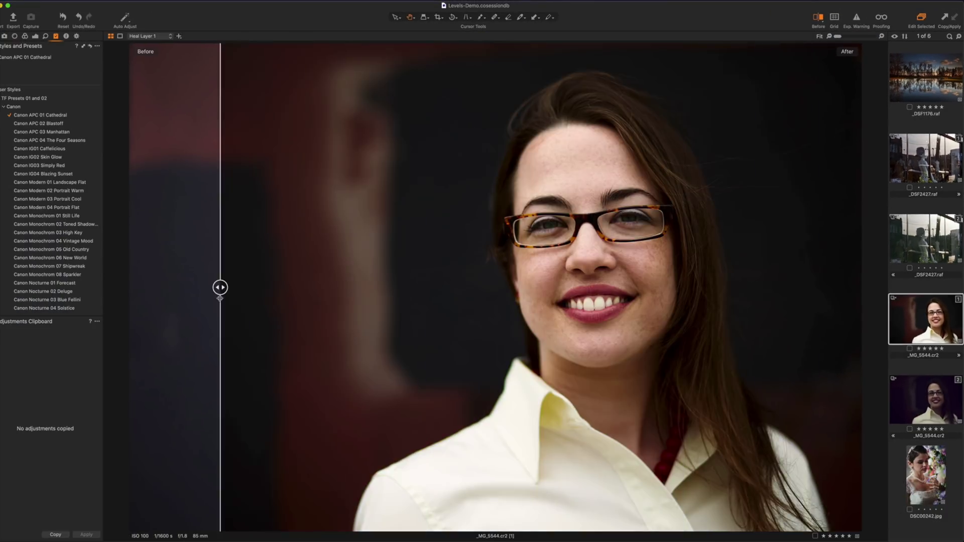
drag(220, 298, 492, 287)
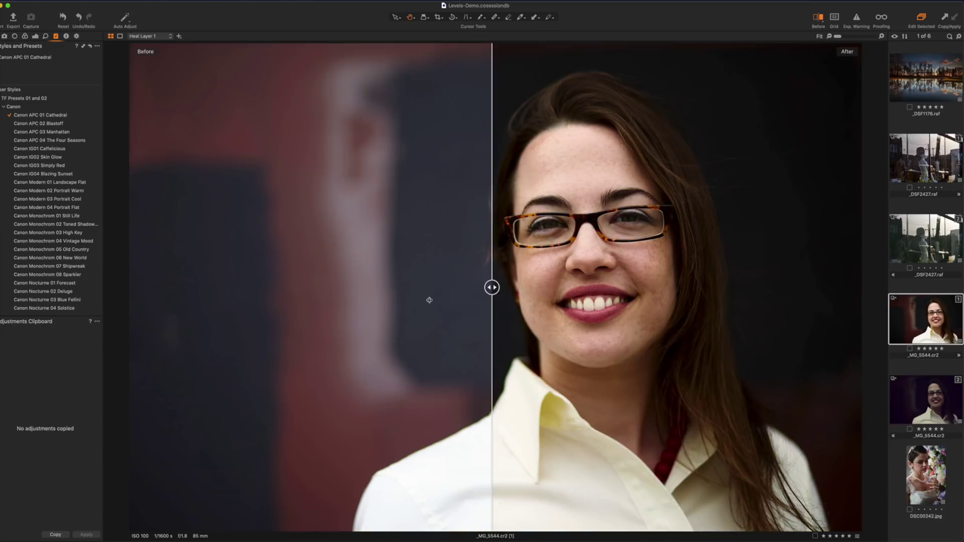
drag(429, 299, 381, 287)
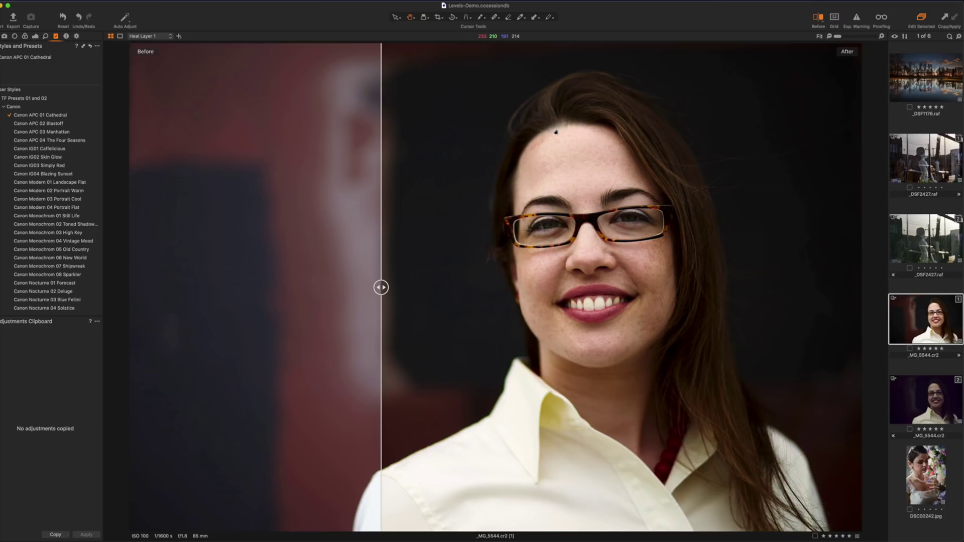
key(y)
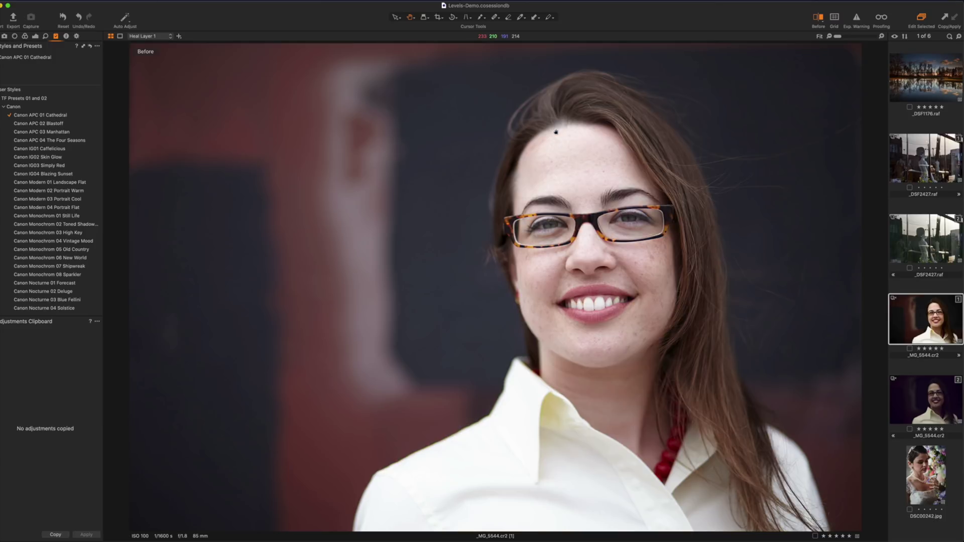
key(y)
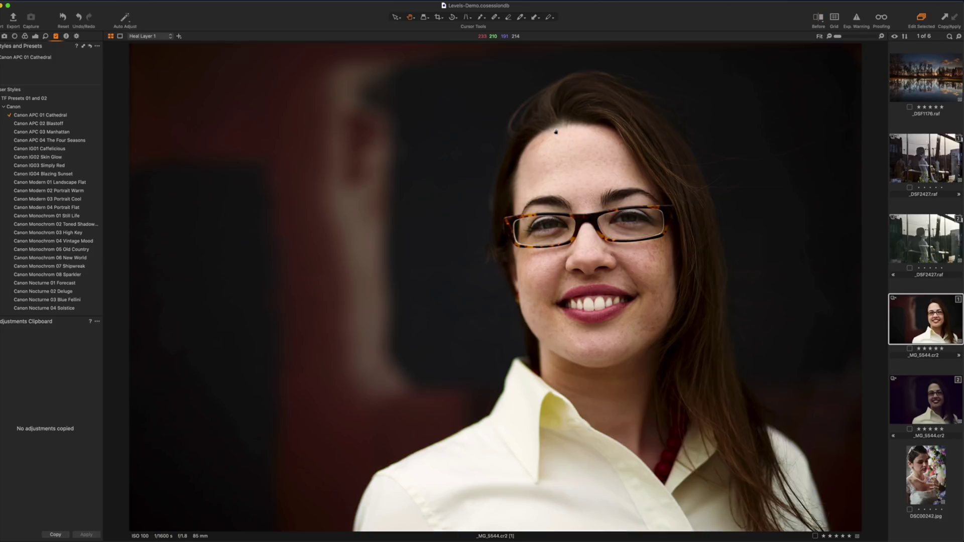
key(y)
key(y)
key(y)
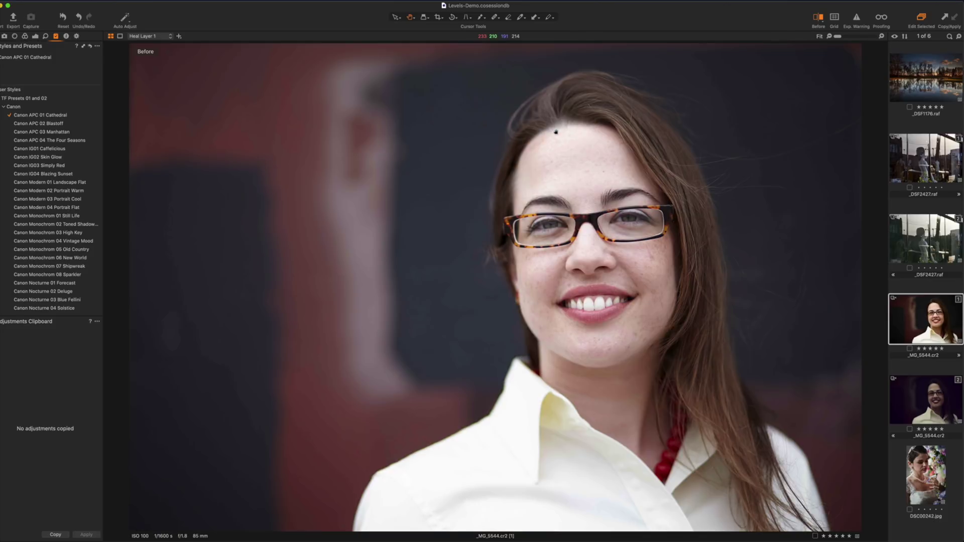
key(y)
key(y)
key(y)
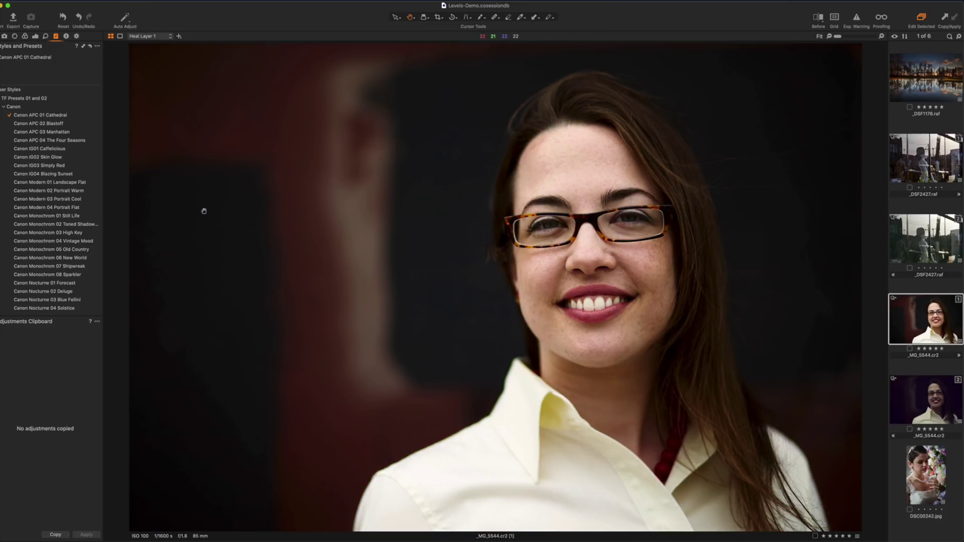
key(alt+y)
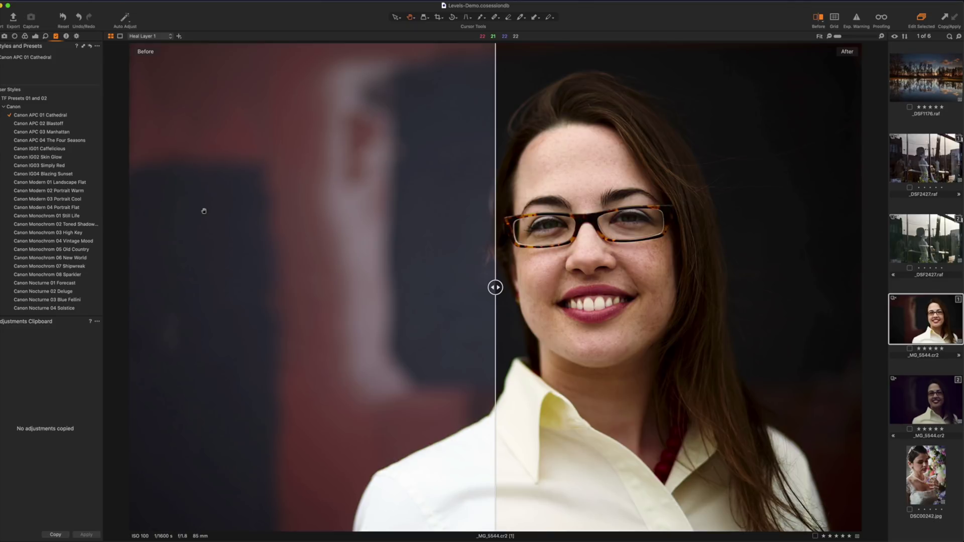
drag(494, 287, 381, 288)
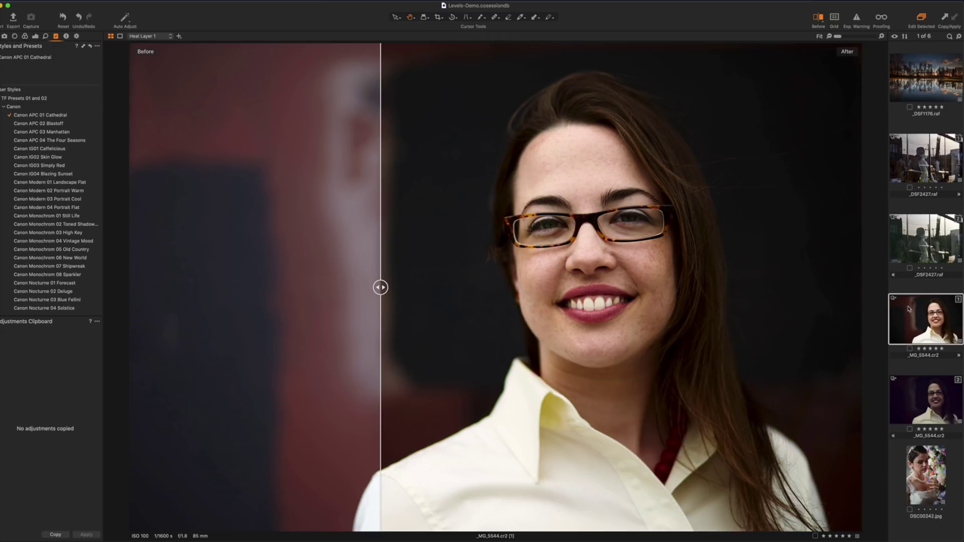
shift+click(930, 94)
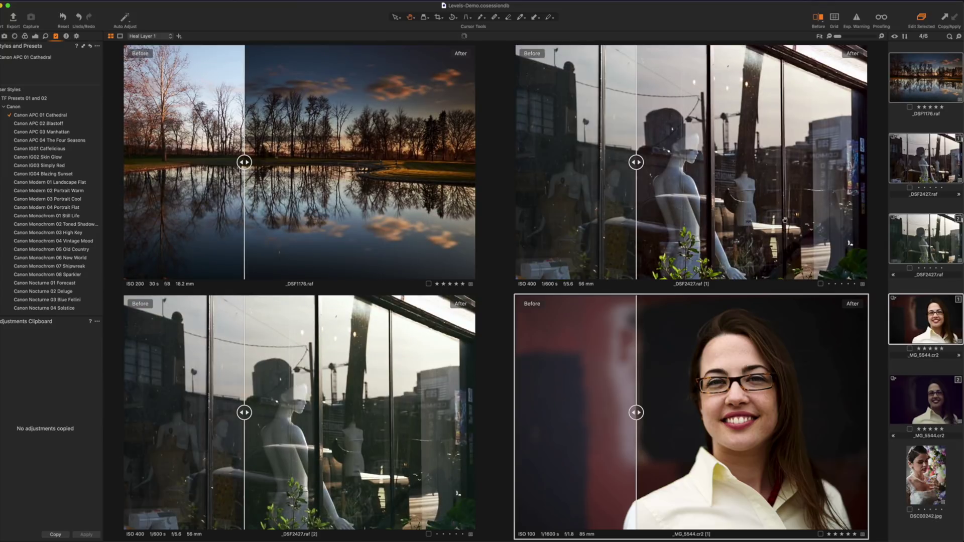
- Slide the synced Before/After divider across all four images and toggle Before on and off
drag(639, 162, 742, 162)
drag(350, 161, 276, 162)
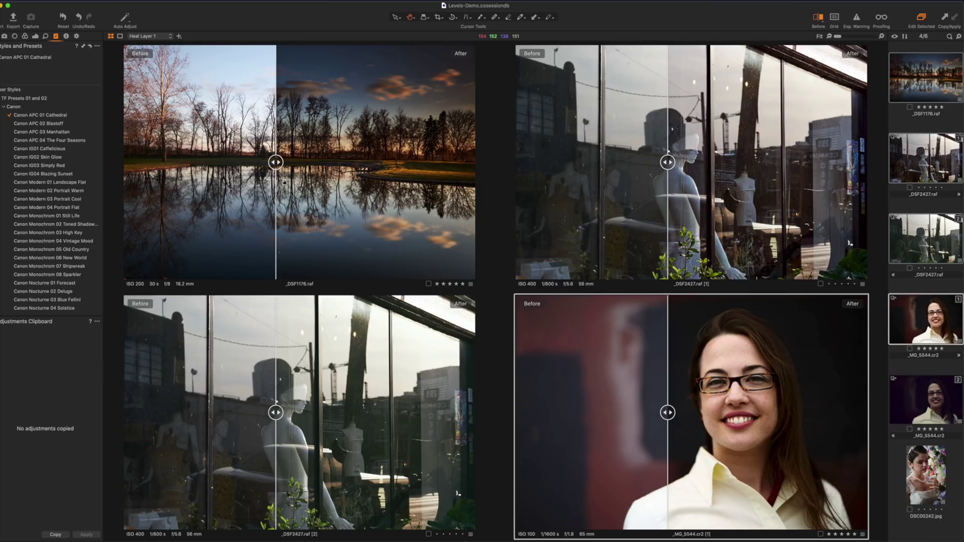
key(y)
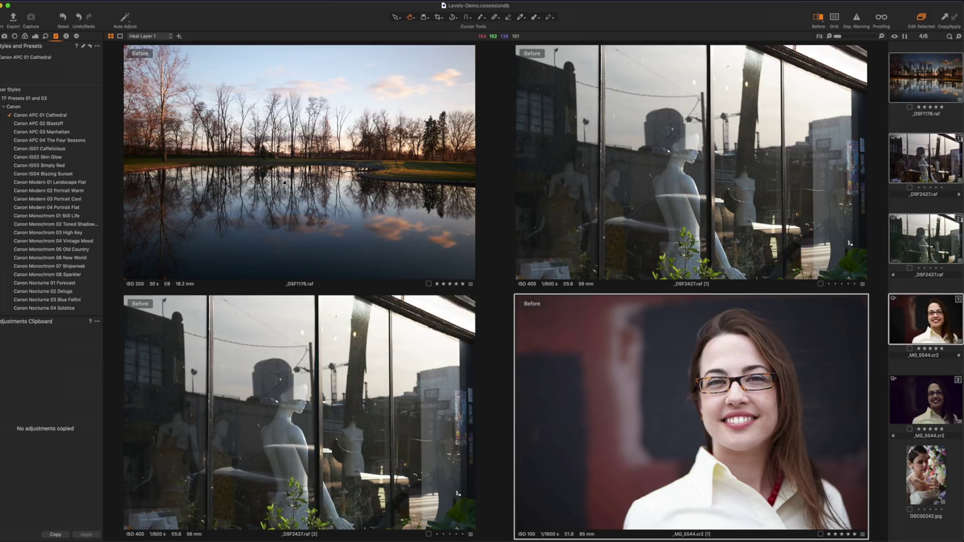
key(y)
key(y)
key(y)
key(y)
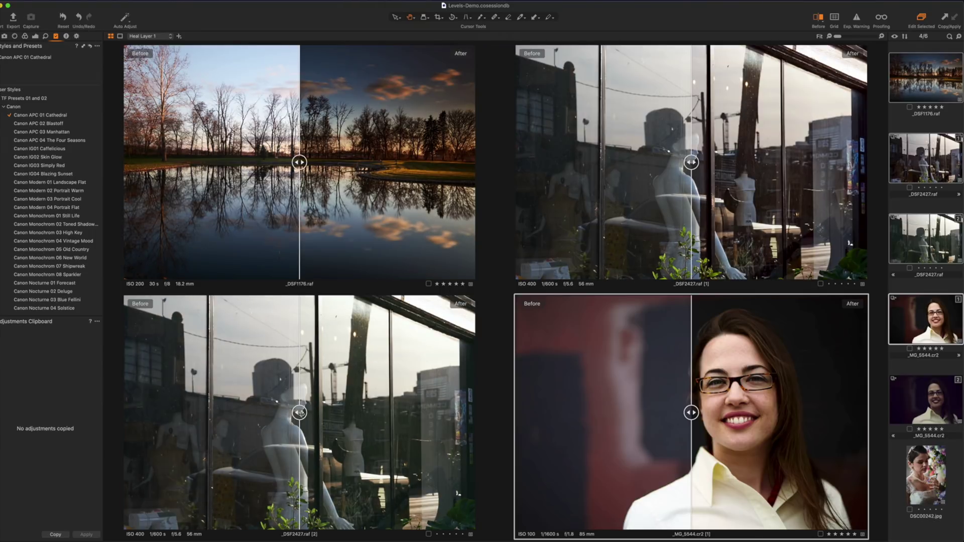
drag(299, 412, 412, 412)
drag(804, 162, 614, 162)
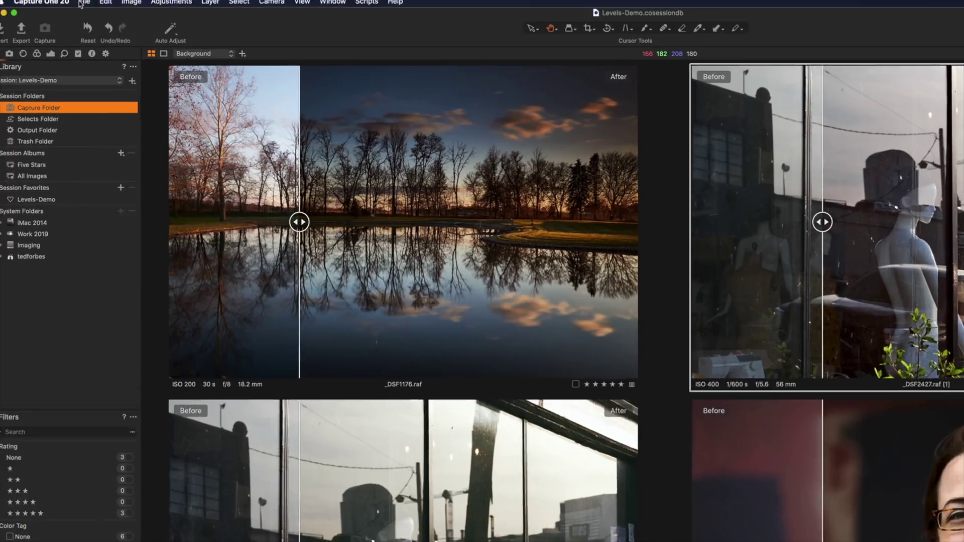
- Open the File menu while the Levels-Demo session stays in view
click(61, 6)
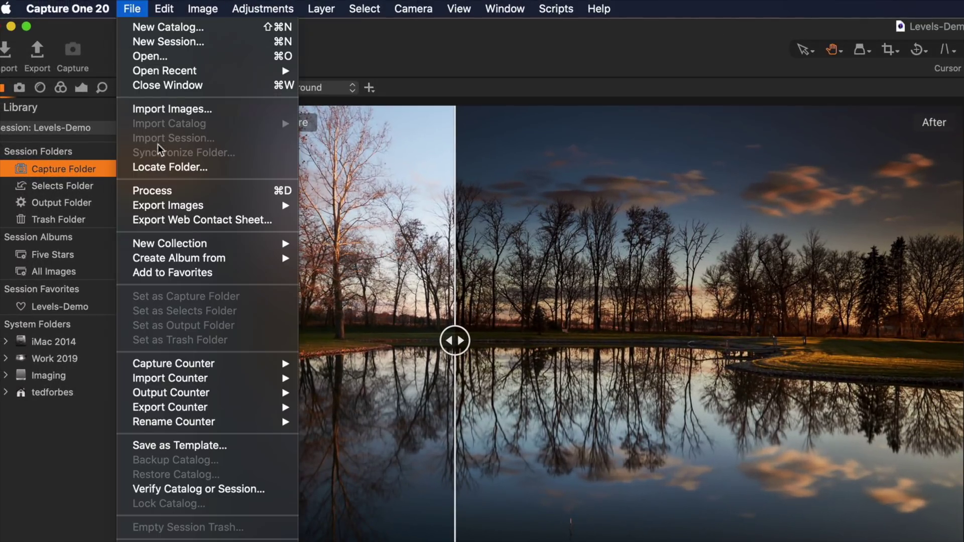
- Create a blank catalog named Test-Catalog in the Pictures folder
click(208, 31)
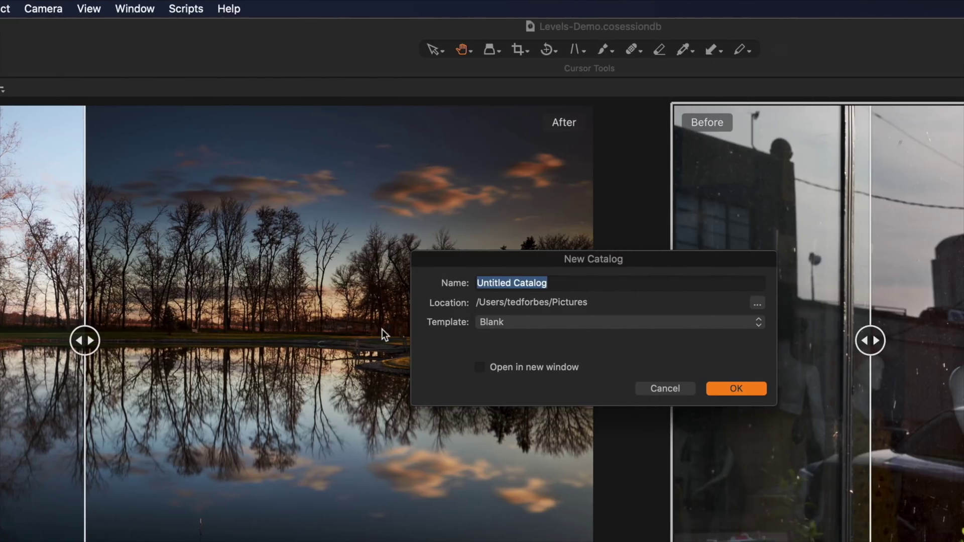
text(Test-)
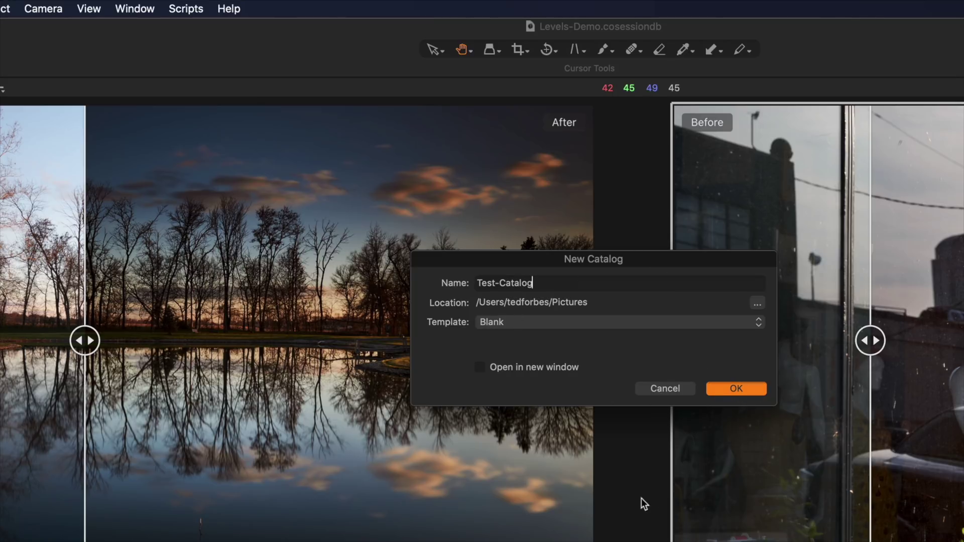
key(Return)
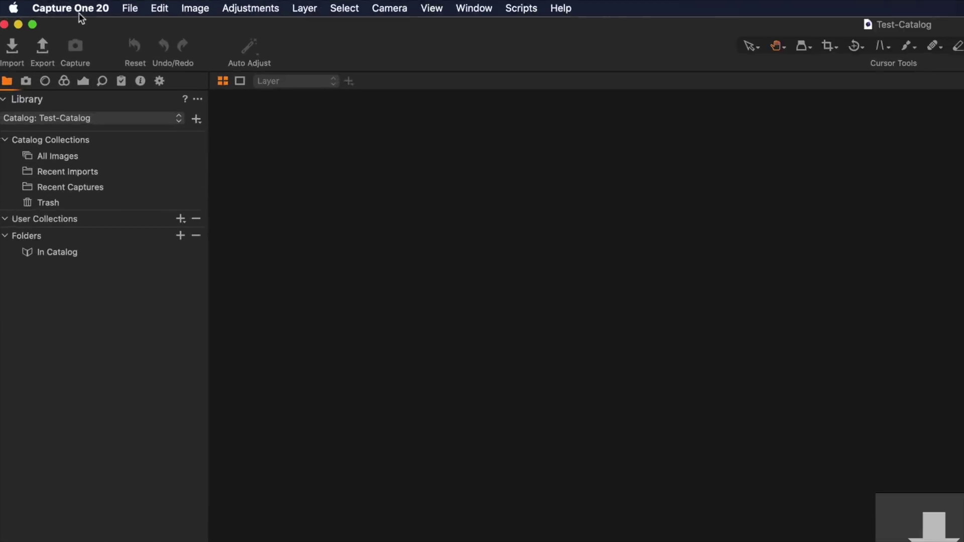
- Choose File > Import Catalog > Lightroom Catalog to bring up the Lightroom Catalog Importer
click(185, 12)
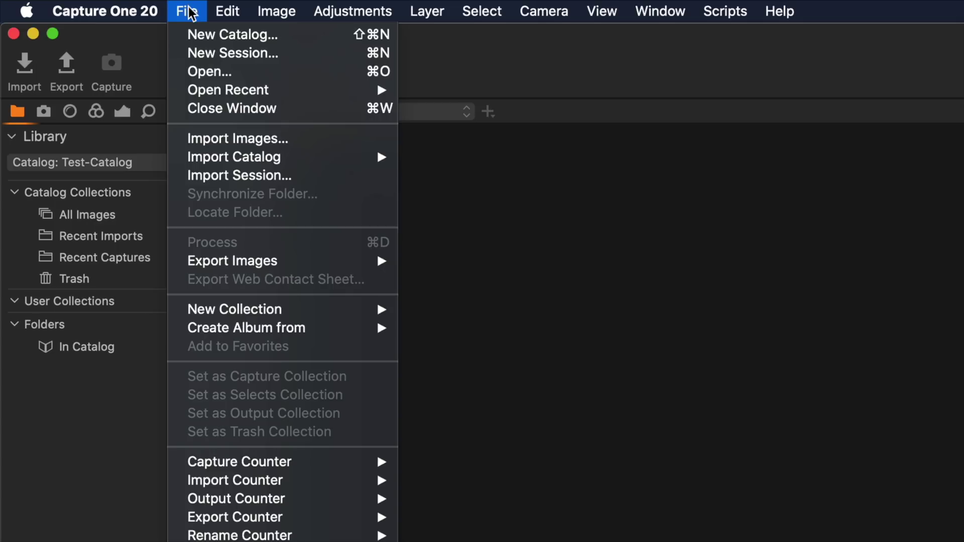
mouse_move(258, 158)
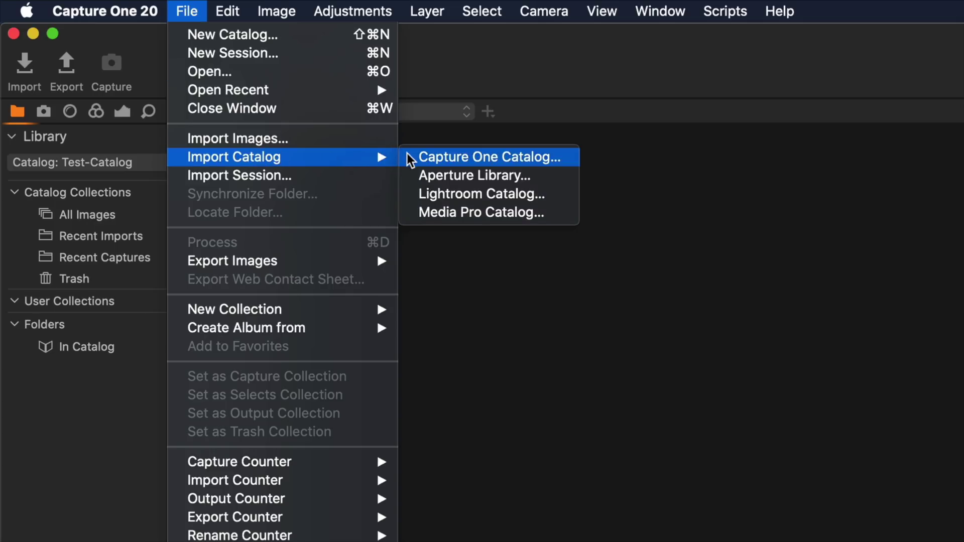
click(449, 195)
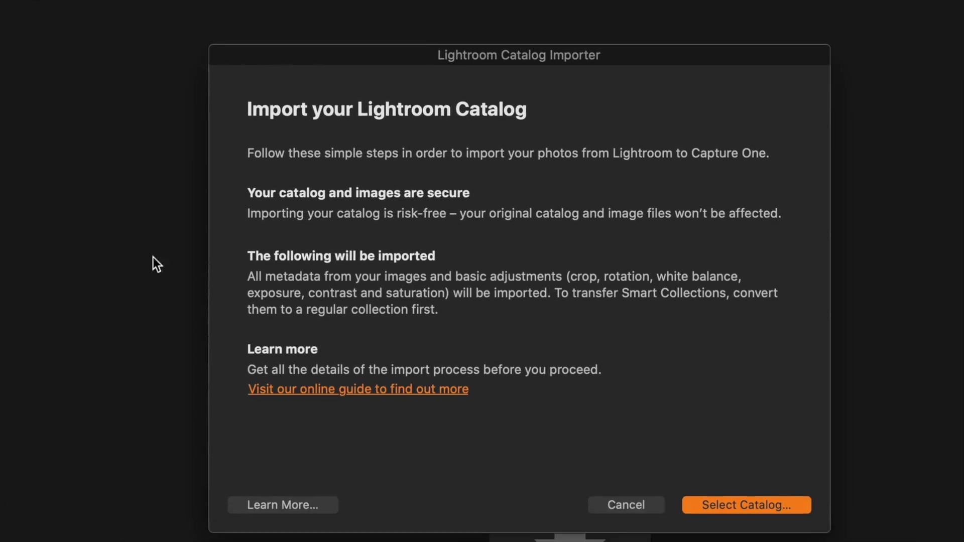